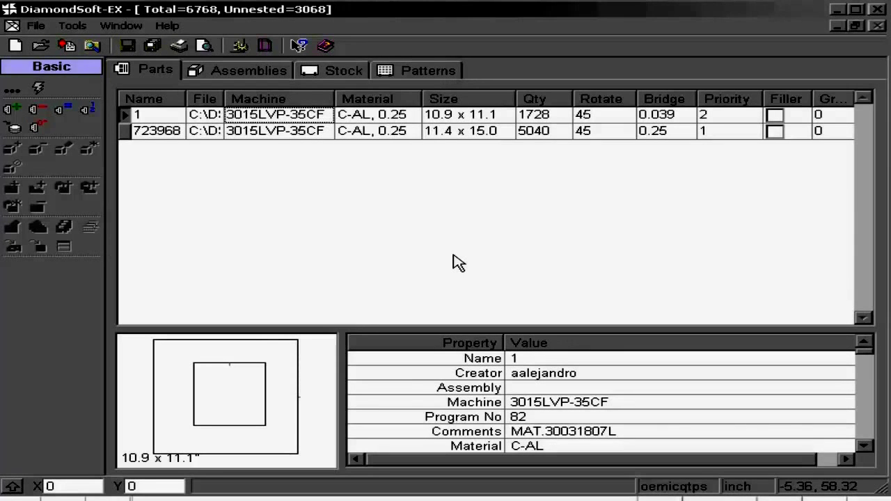
# Step: Switch from the Parts table to the empty Stock sheet table
pyautogui.click(332, 76)
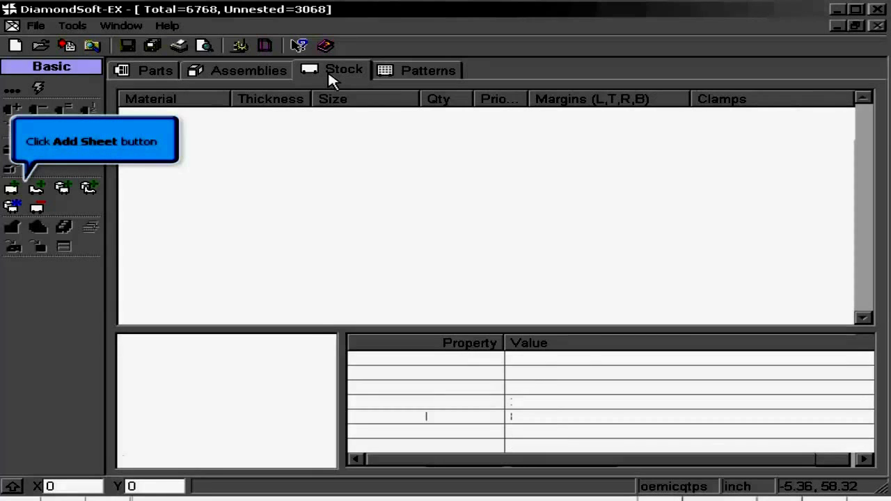
# Step: Add a new stock sheet: size 120 x 48, quantity 50, margins .5,.5,.5,.5
pyautogui.click(13, 188)
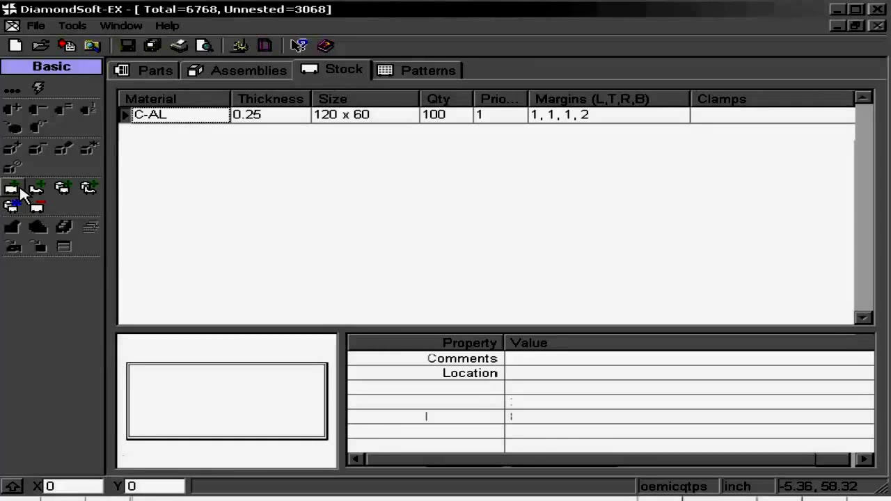
pyautogui.click(224, 119)
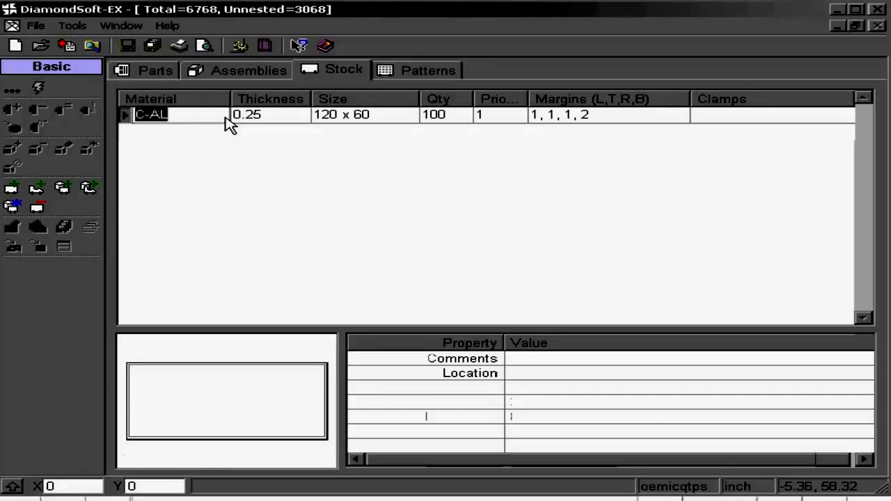
pyautogui.click(261, 122)
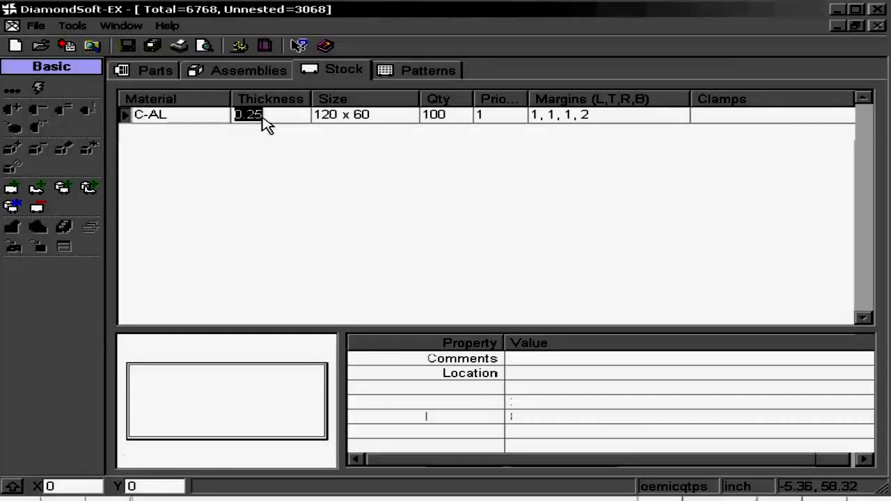
pyautogui.click(369, 125)
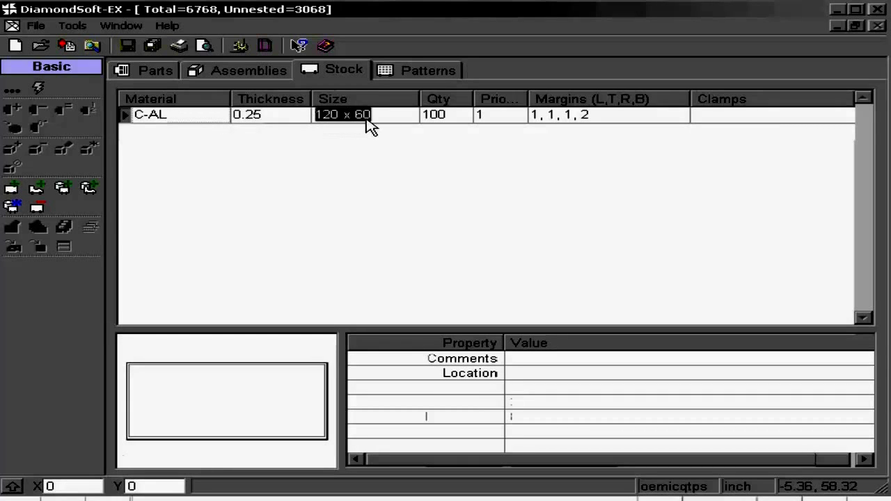
pyautogui.write('120')
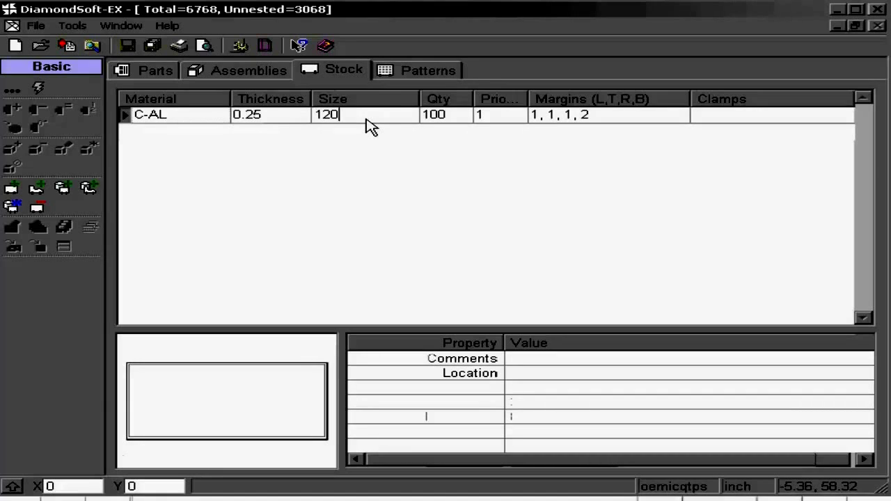
pyautogui.write(' x 48')
pyautogui.press('Tab')
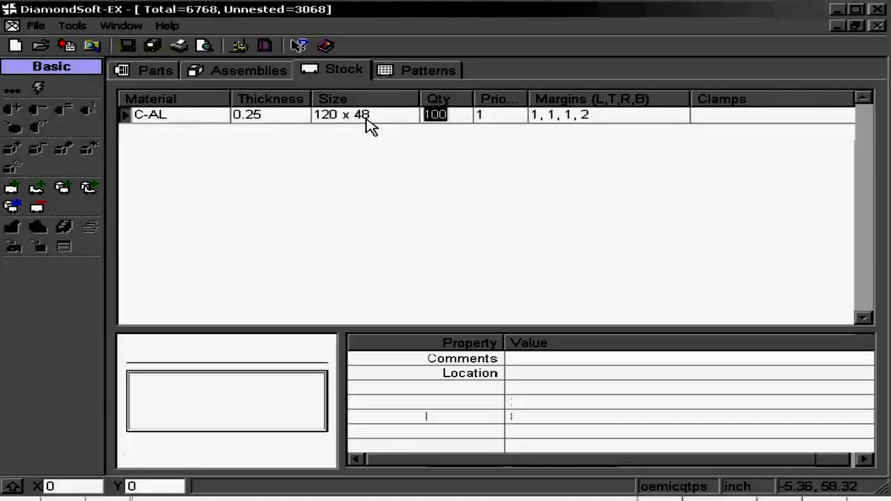
pyautogui.write('50')
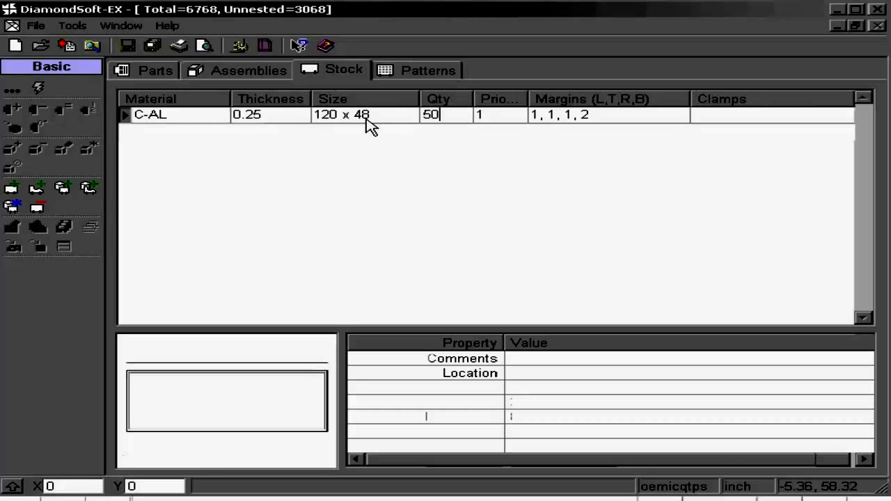
pyautogui.press('Tab')
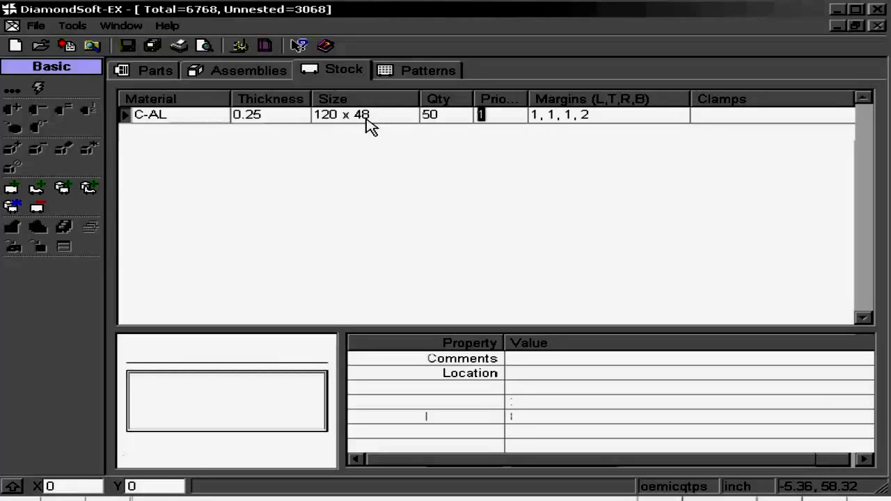
pyautogui.press('Tab')
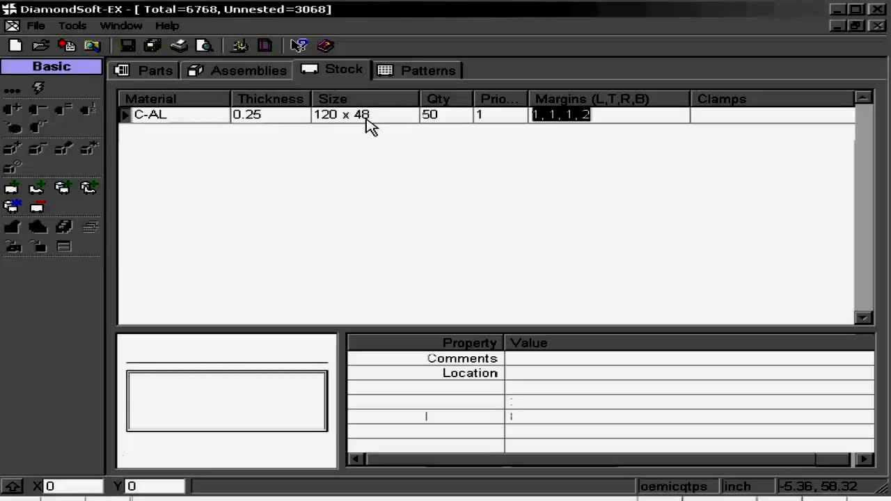
pyautogui.write('.5,.5,.5,.5')
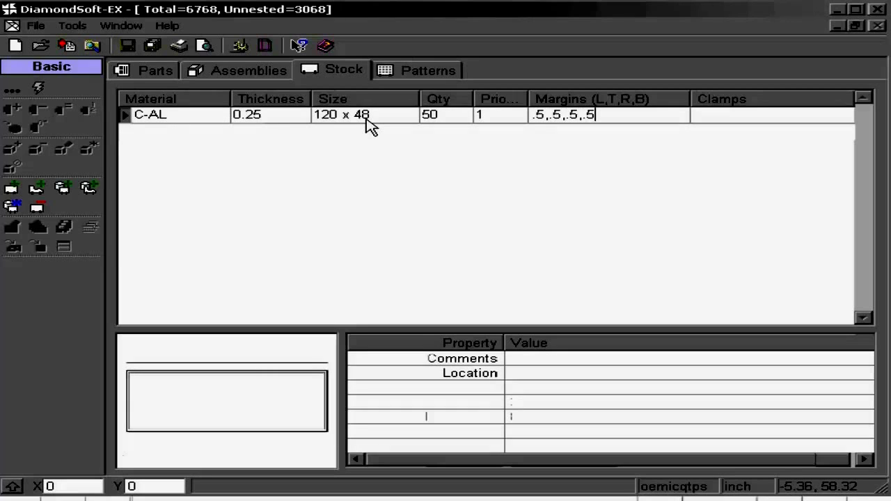
pyautogui.press('Tab')
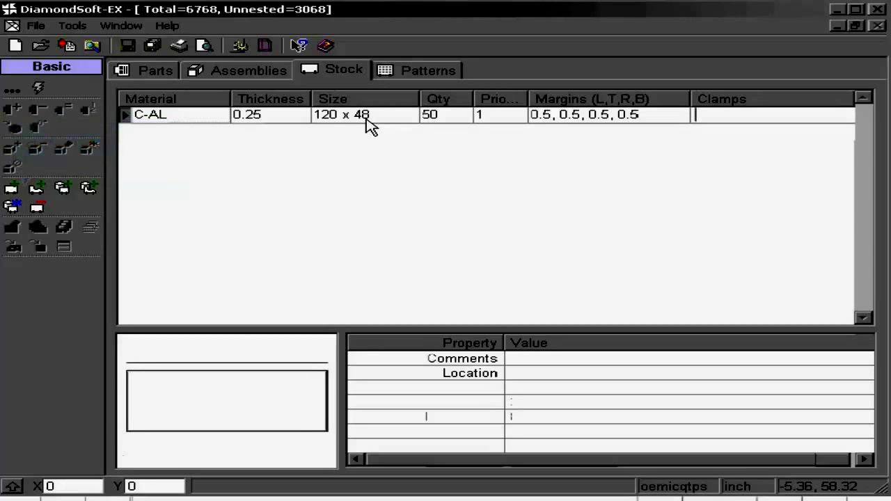
# Step: Add a second stock sheet and copy C-AL over its Generic material
pyautogui.click(21, 195)
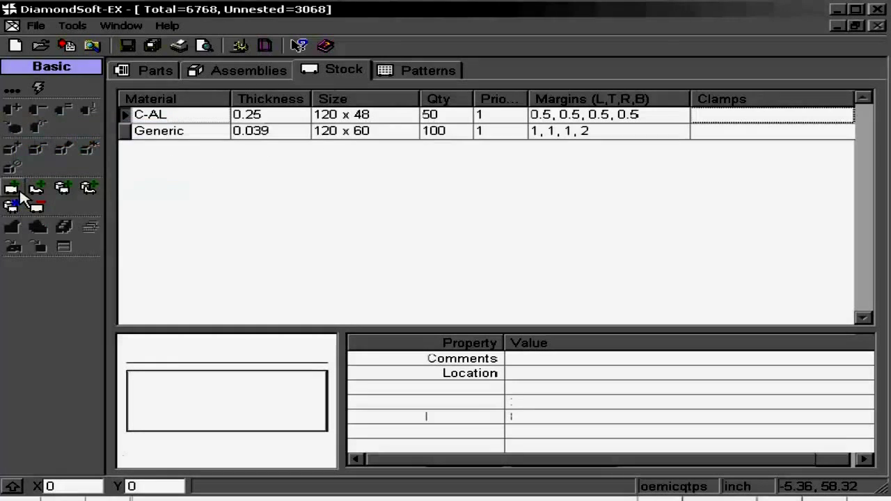
pyautogui.click(156, 117)
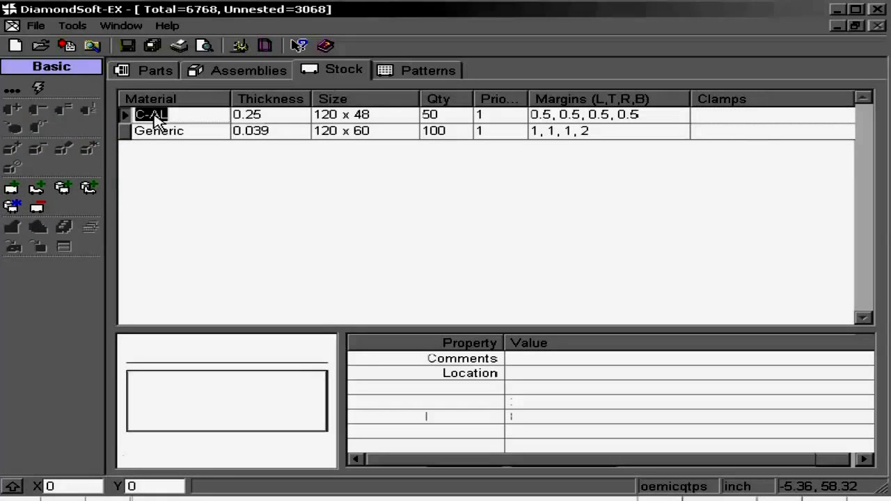
pyautogui.rightClick(154, 117)
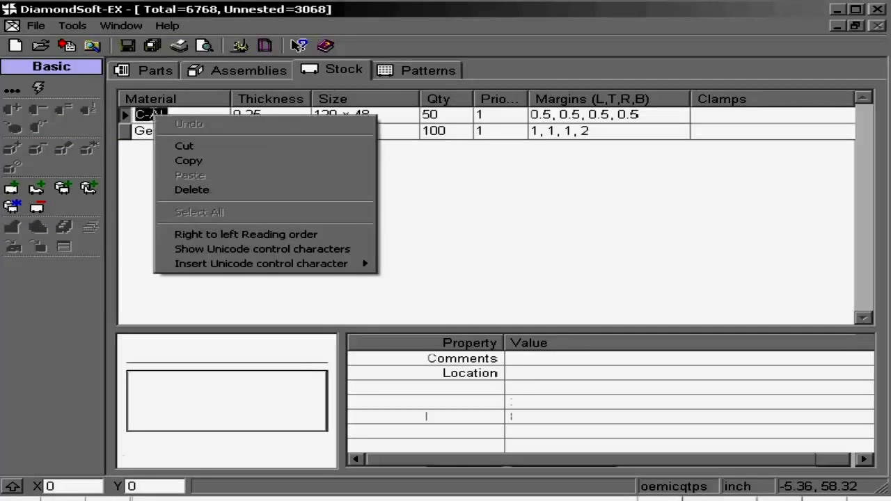
pyautogui.click(174, 160)
pyautogui.click(161, 142)
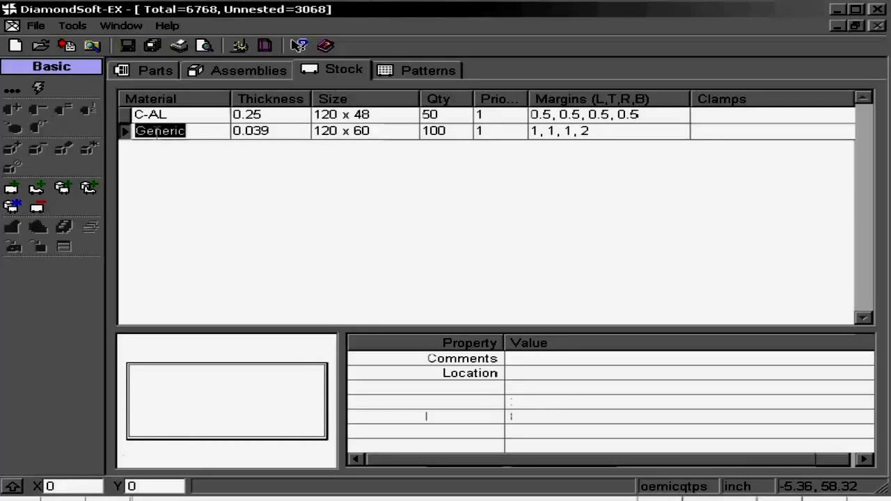
pyautogui.rightClick(158, 134)
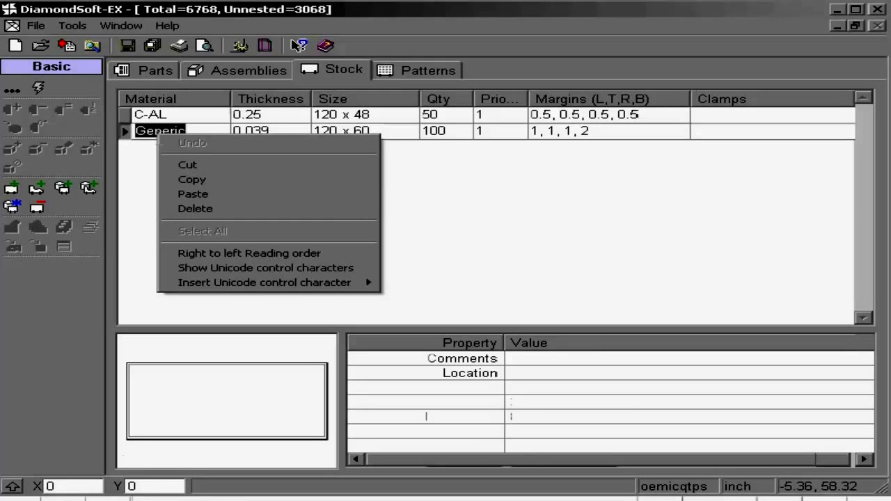
pyautogui.click(182, 194)
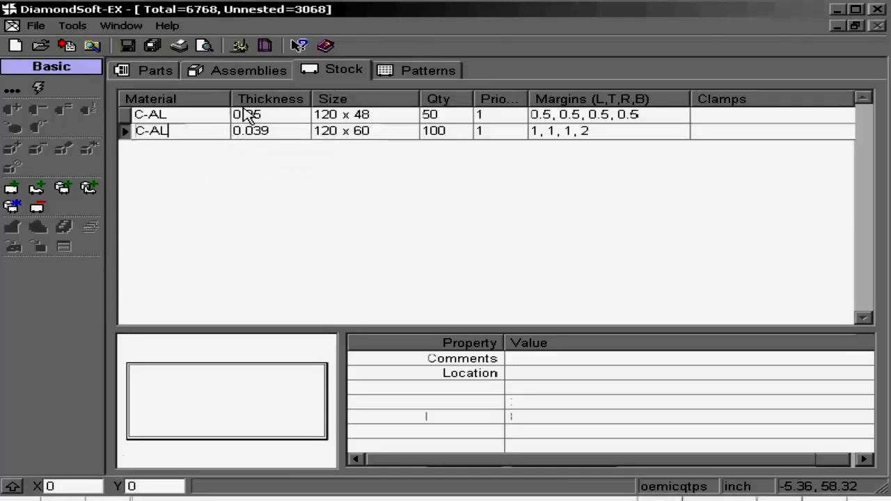
# Step: Give the second sheet thickness 0.25, size 48 x 48 and quantity 1
pyautogui.click(255, 136)
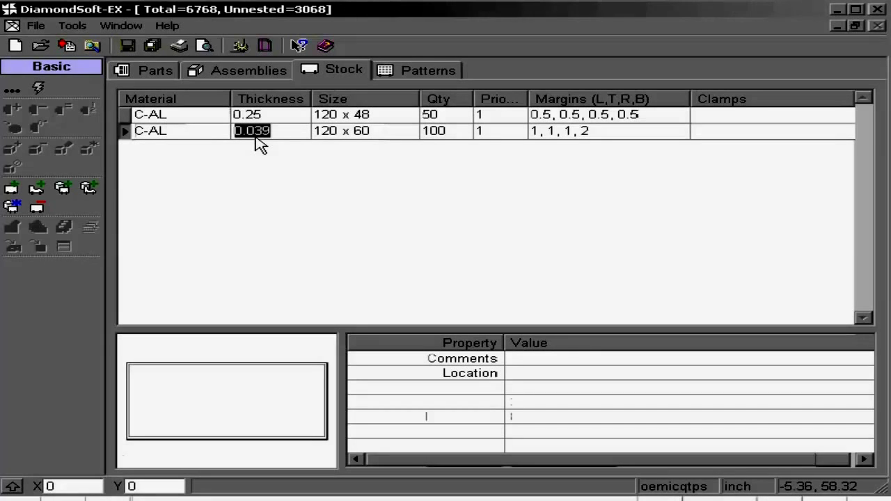
pyautogui.write('0.25')
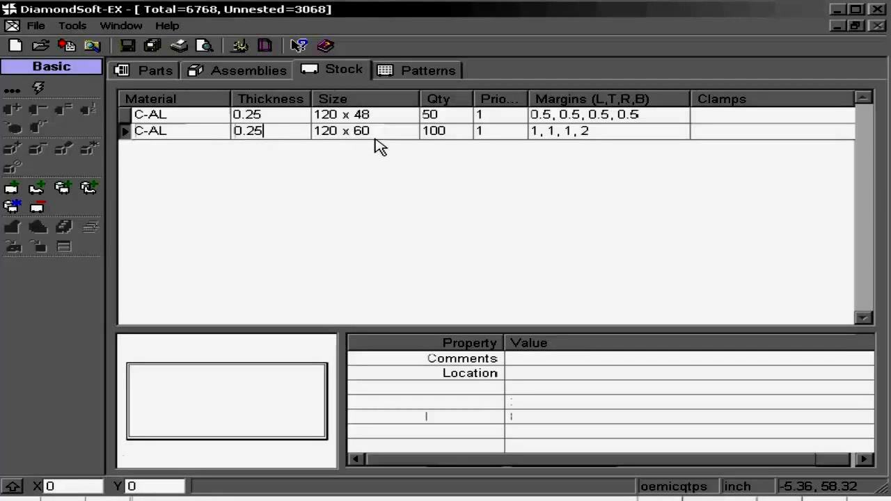
pyautogui.click(381, 139)
pyautogui.write('48 x48')
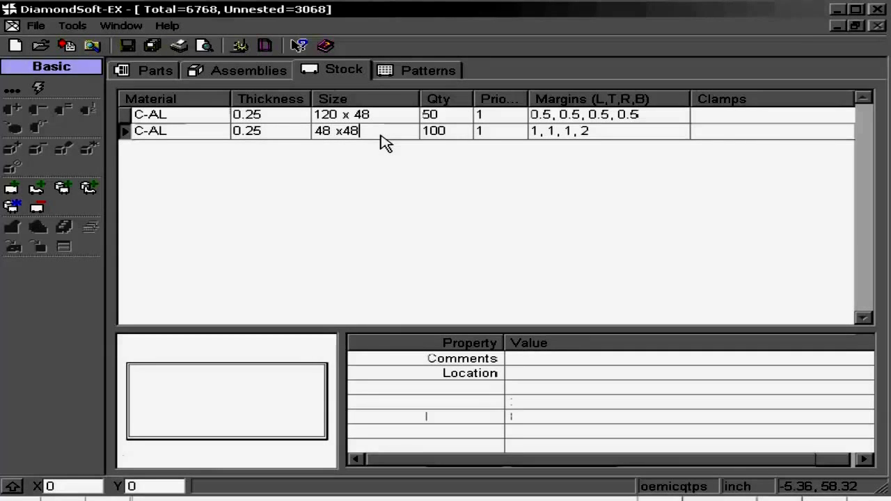
pyautogui.press('Tab')
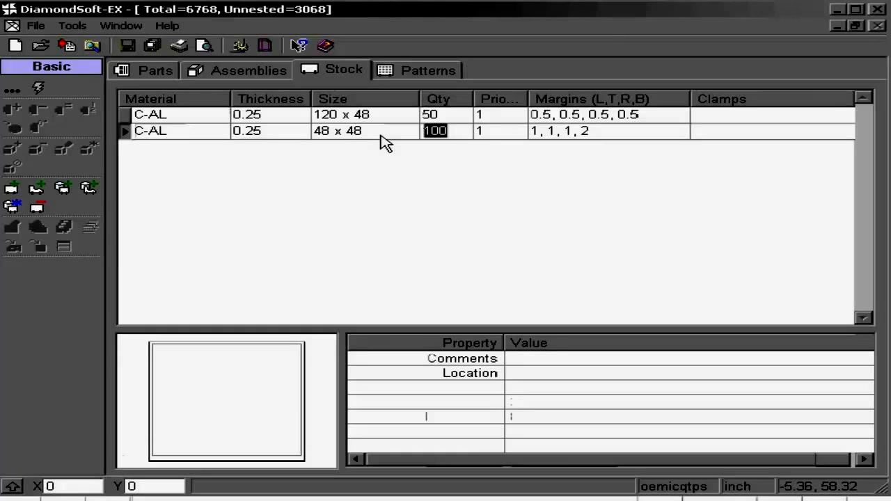
pyautogui.write('1')
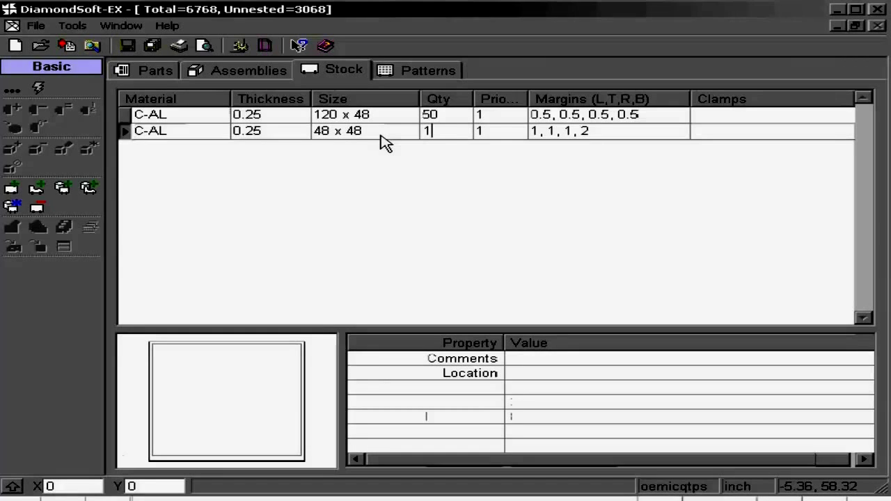
pyautogui.press('Tab')
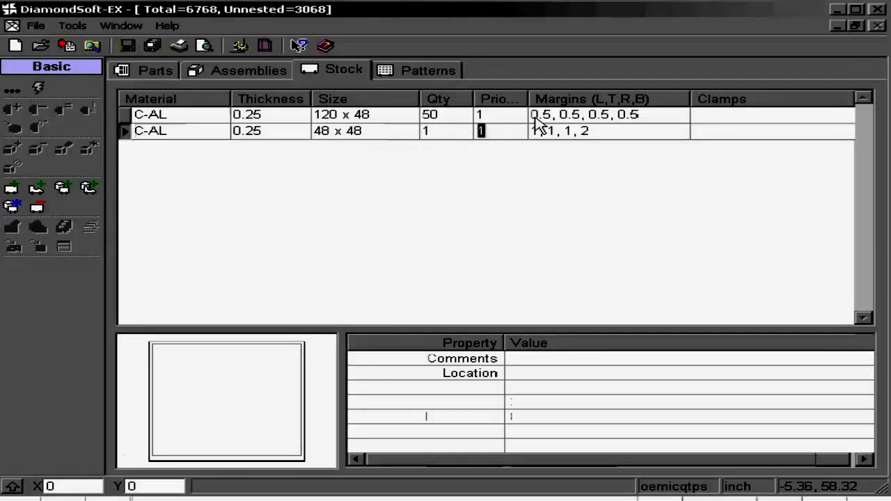
# Step: Copy the first sheet's 0.5 margins onto the second sheet
pyautogui.click(537, 117)
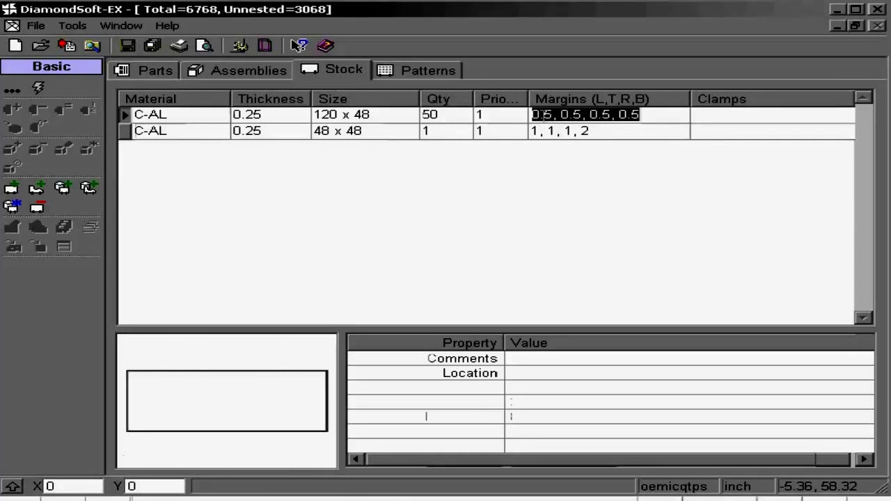
pyautogui.rightClick(543, 116)
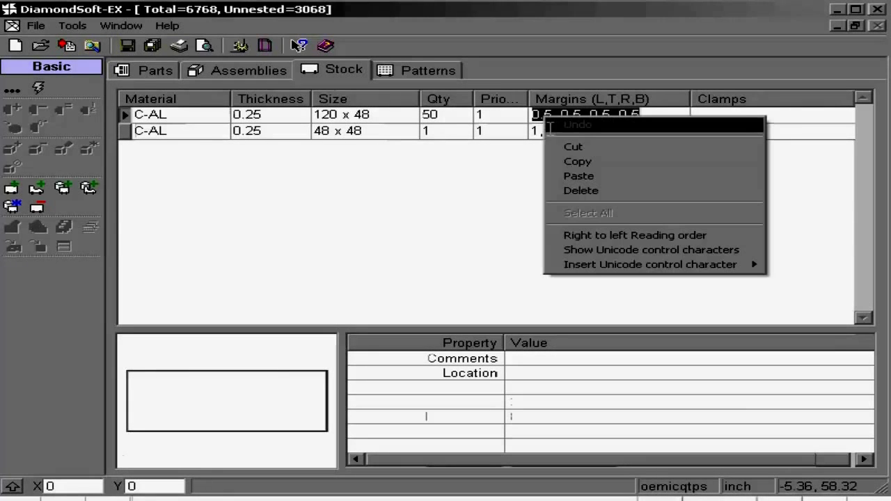
pyautogui.click(561, 161)
pyautogui.click(558, 132)
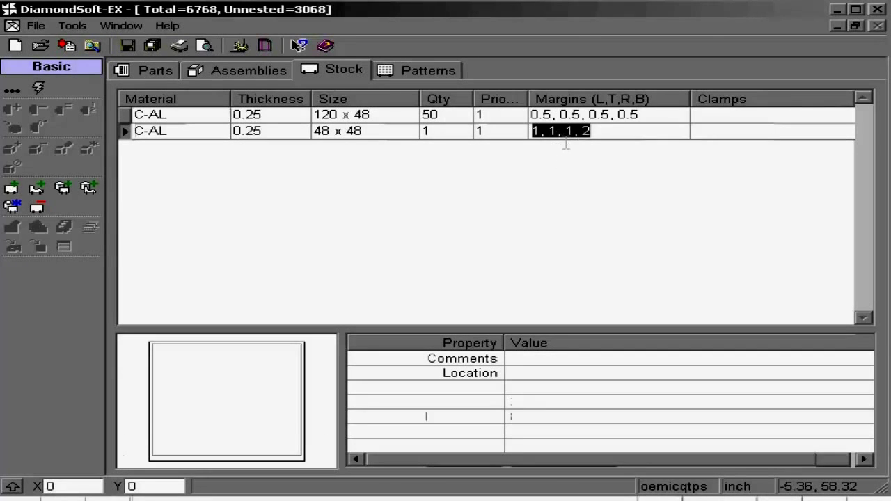
pyautogui.rightClick(556, 133)
pyautogui.click(584, 193)
# Step: Set the 120 x 48 sheet's priority to 2
pyautogui.click(504, 122)
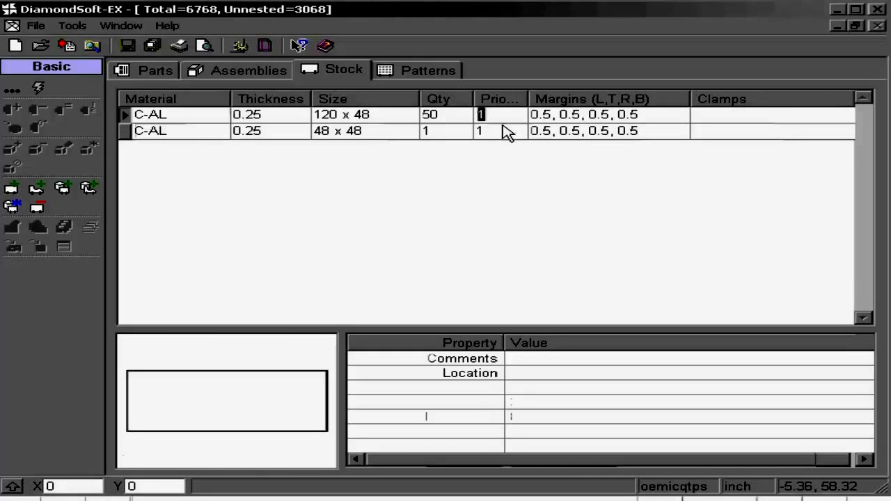
pyautogui.click(505, 135)
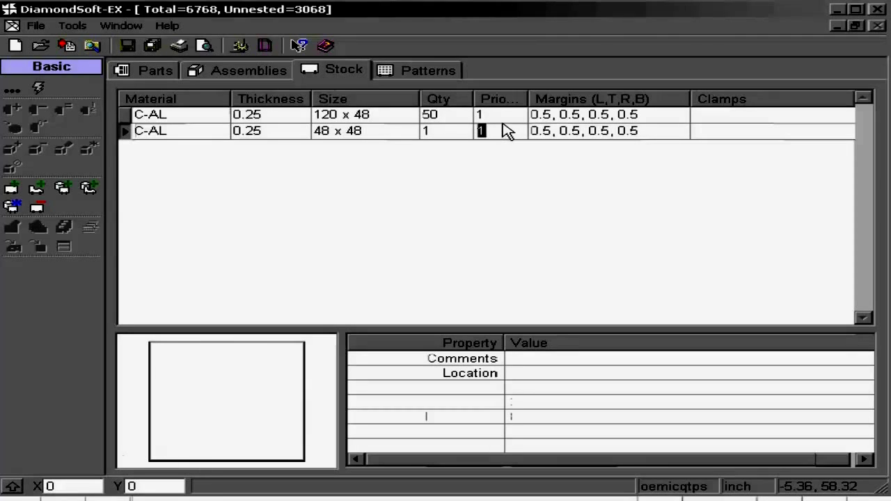
pyautogui.click(503, 120)
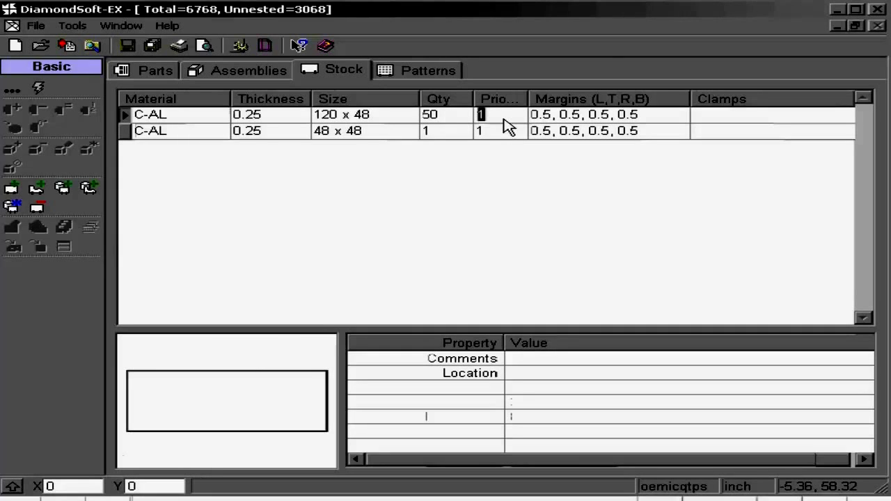
pyautogui.write('2')
pyautogui.click(487, 132)
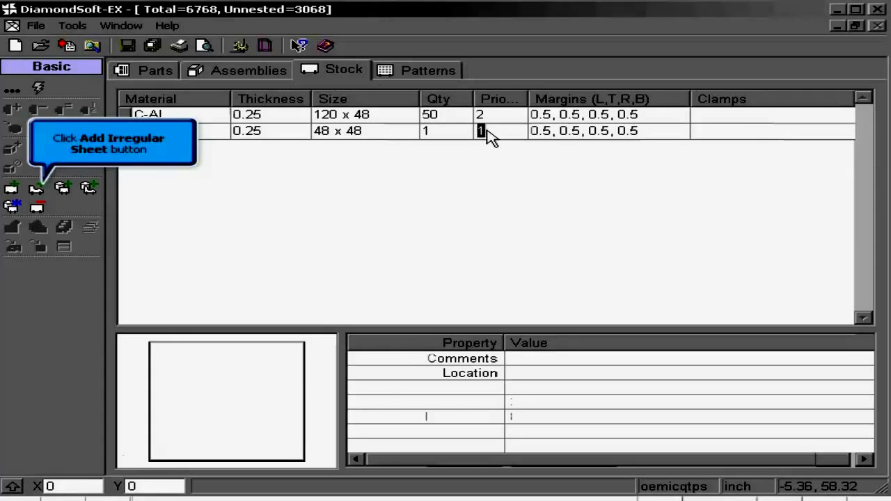
pyautogui.click(38, 190)
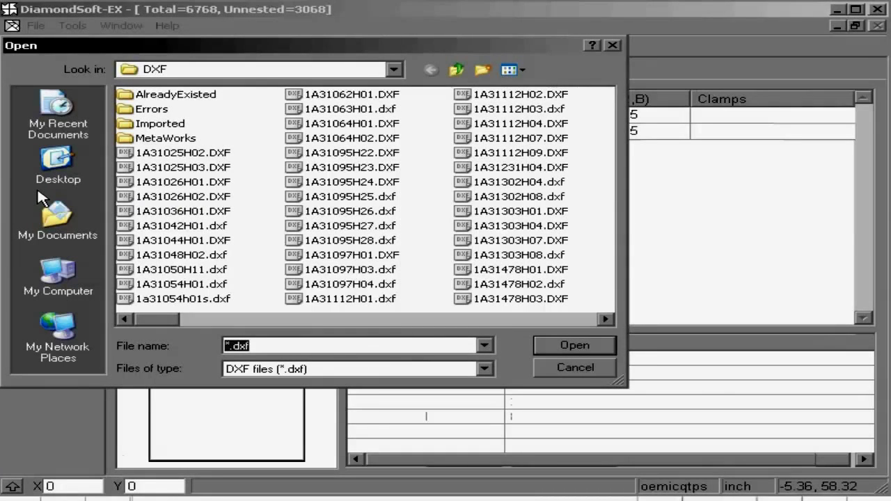
# Step: Cancel the DXF file dialog and open the remnant sheet database instead
pyautogui.click(575, 368)
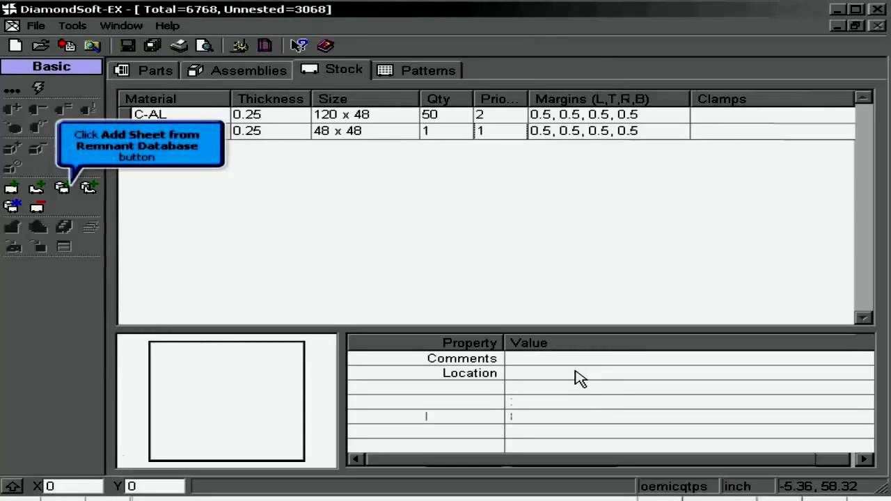
pyautogui.click(63, 188)
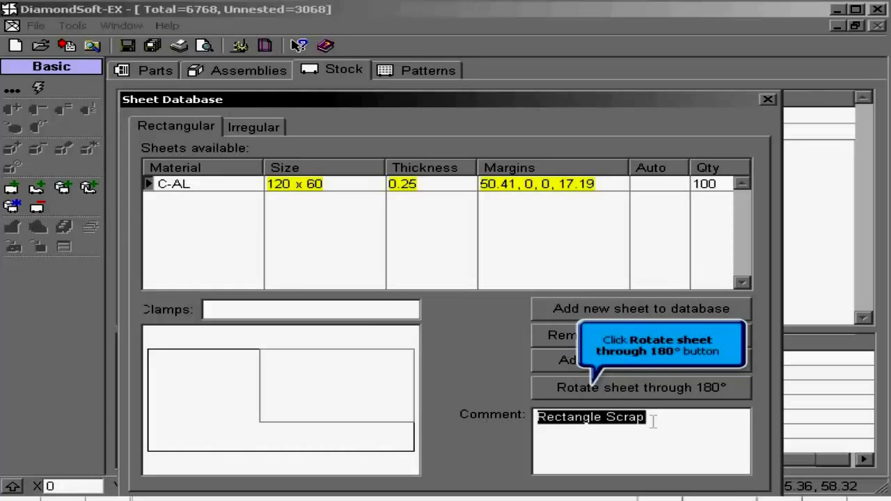
# Step: Rotate the C-AL 120 x 60 remnant 180° and add it to the job
pyautogui.click(589, 390)
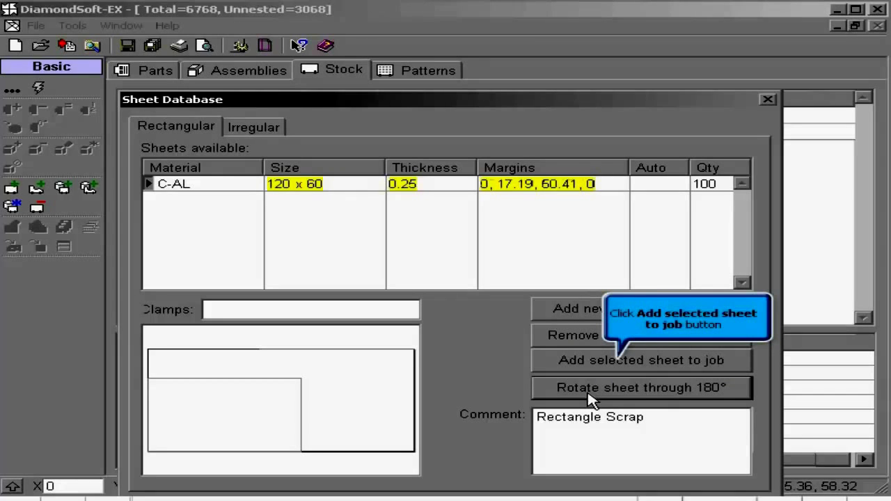
pyautogui.click(626, 360)
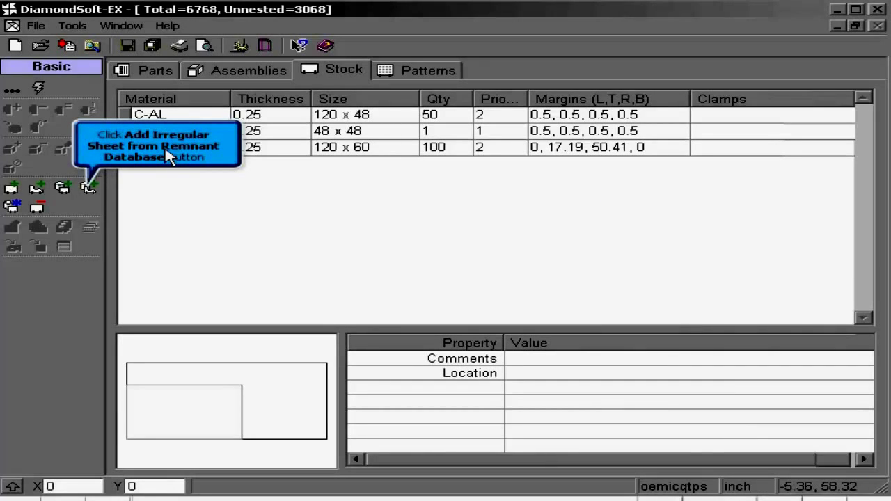
# Step: Add the irregular C-AL 120 x 60 scrap sheet, rotated 180°, as the fourth row
pyautogui.click(87, 189)
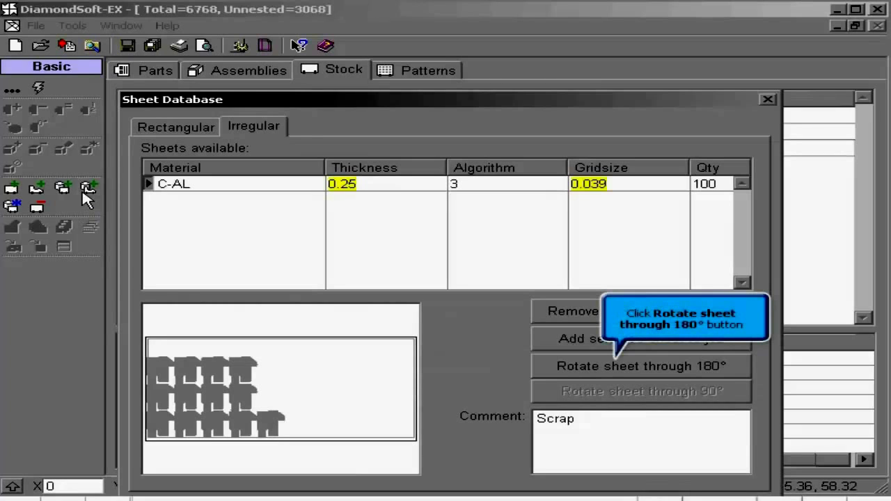
pyautogui.click(615, 369)
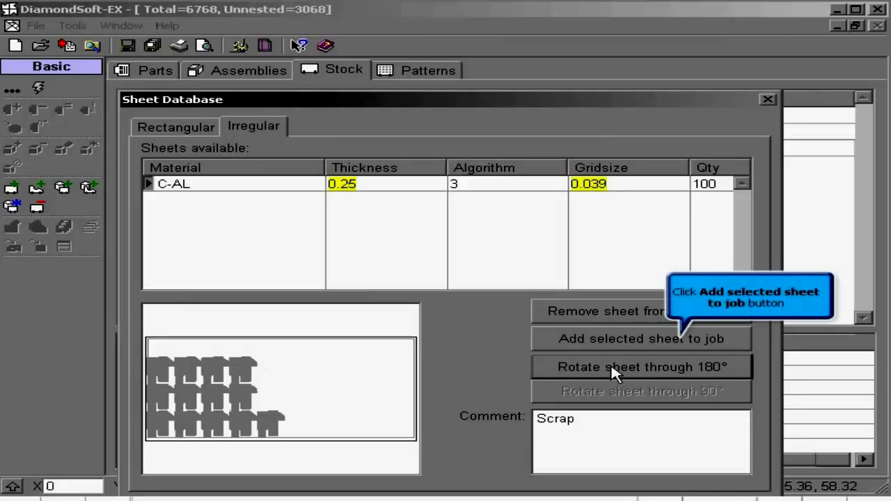
pyautogui.click(615, 370)
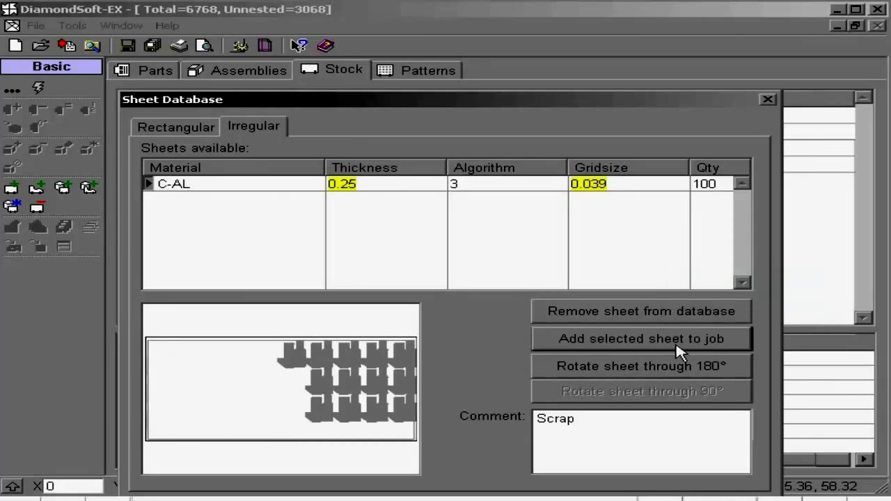
pyautogui.click(678, 352)
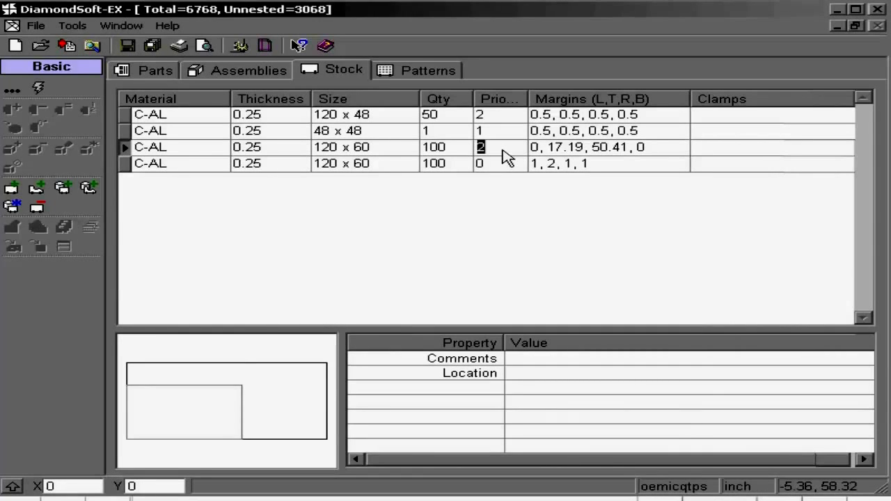
# Step: Set the four sheet priorities to 3, 2, 1, 1 and run Auto-add Sheets
pyautogui.write('1')
pyautogui.click(502, 169)
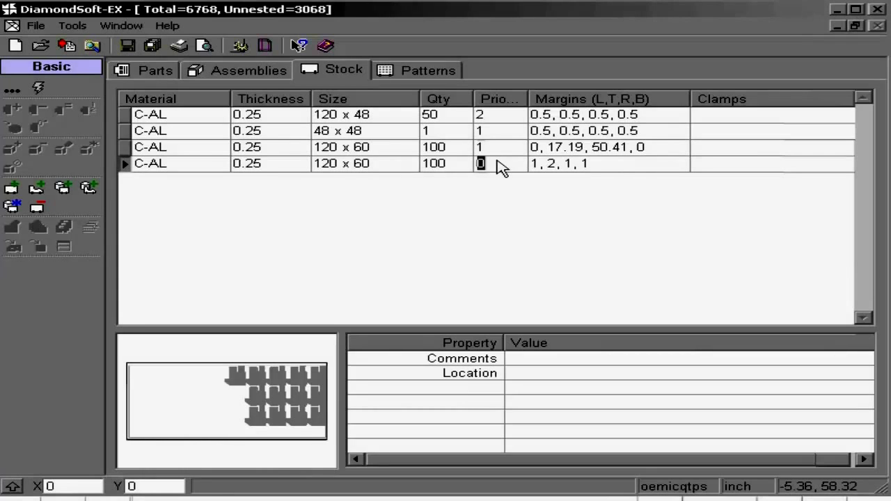
pyautogui.write('1')
pyautogui.click(496, 132)
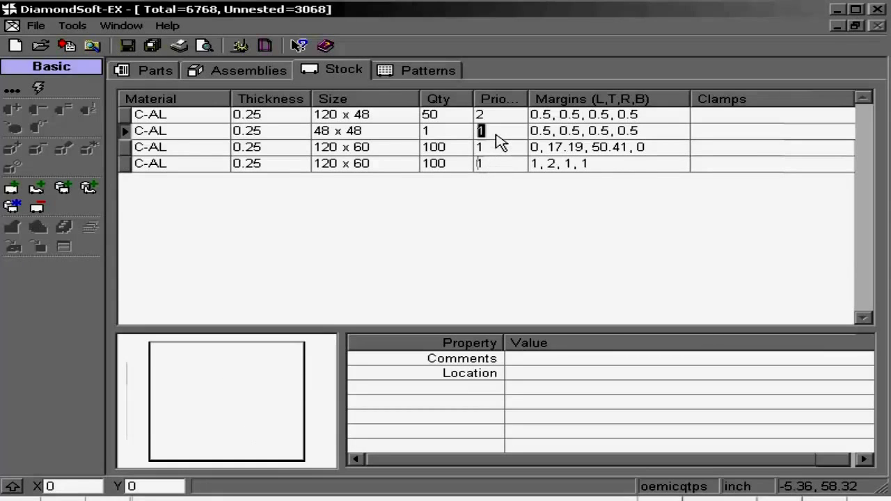
pyautogui.write('2')
pyautogui.click(495, 117)
pyautogui.write('3')
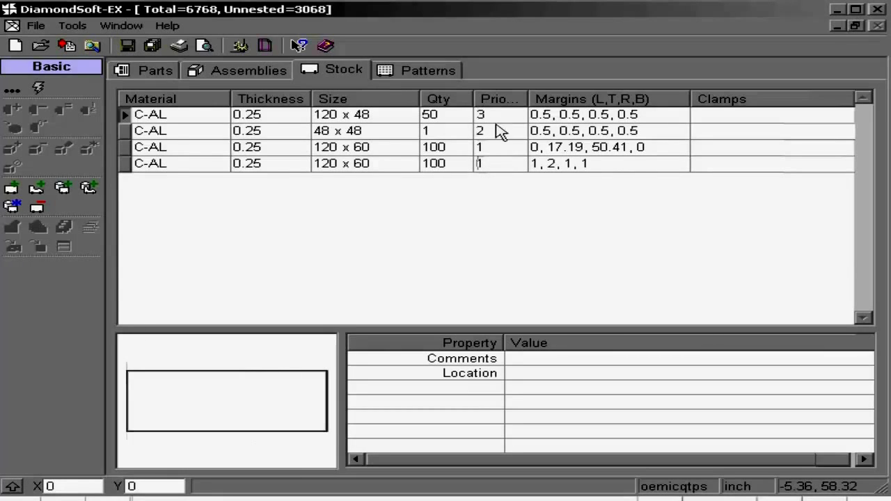
pyautogui.click(497, 131)
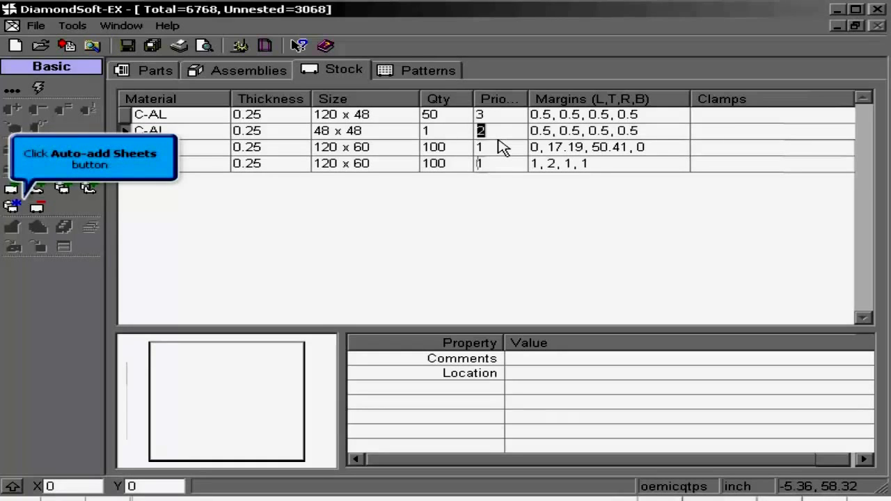
pyautogui.click(19, 213)
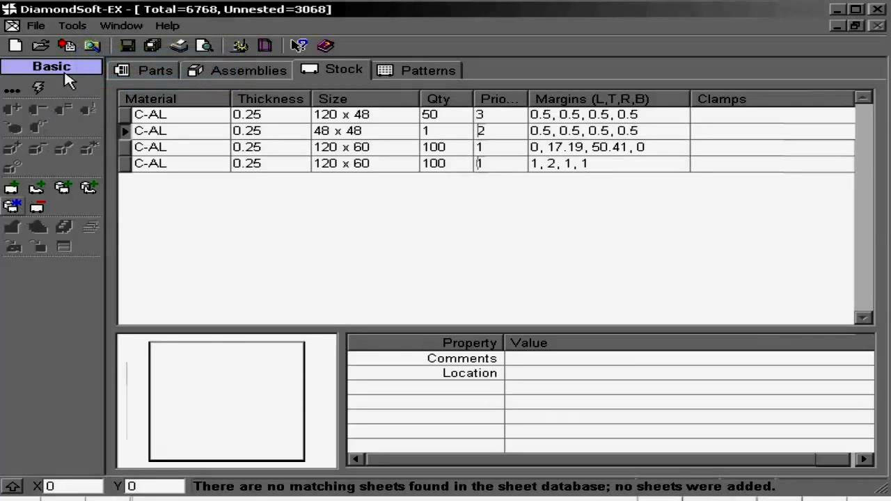
pyautogui.click(73, 25)
pyautogui.moveTo(110, 57)
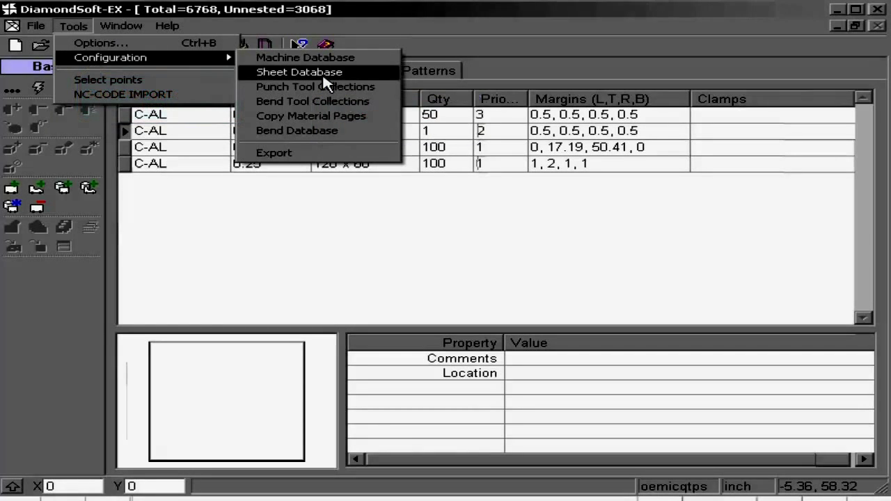
# Step: Find the ALUM#11 0.0394 48 x 48 sheet in the Sheet Database and start adding a sheet
pyautogui.click(319, 71)
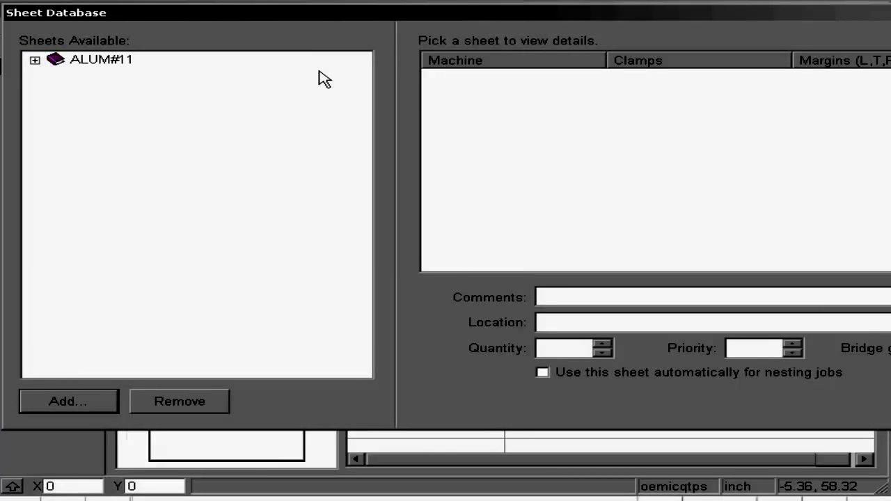
pyautogui.click(35, 60)
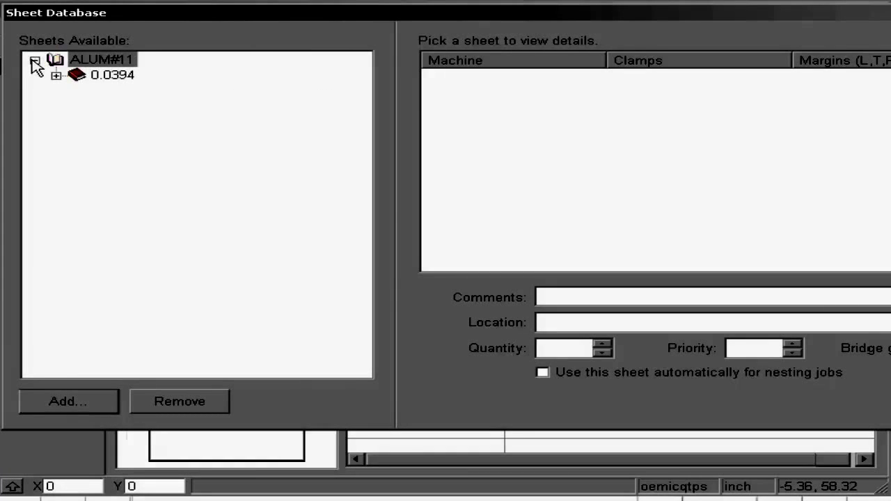
pyautogui.click(57, 76)
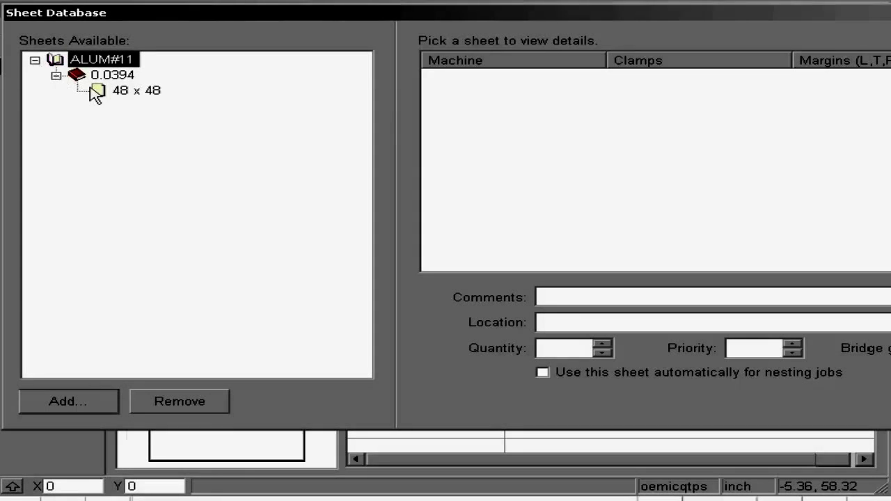
pyautogui.click(112, 96)
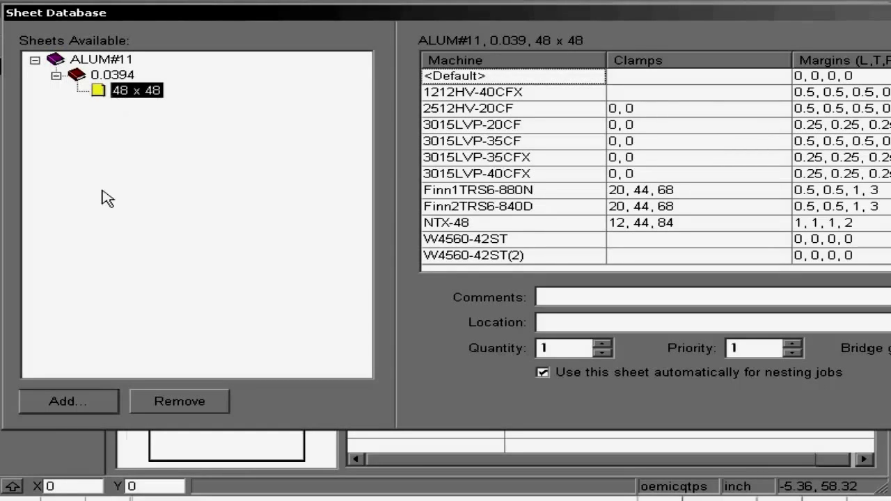
pyautogui.click(83, 398)
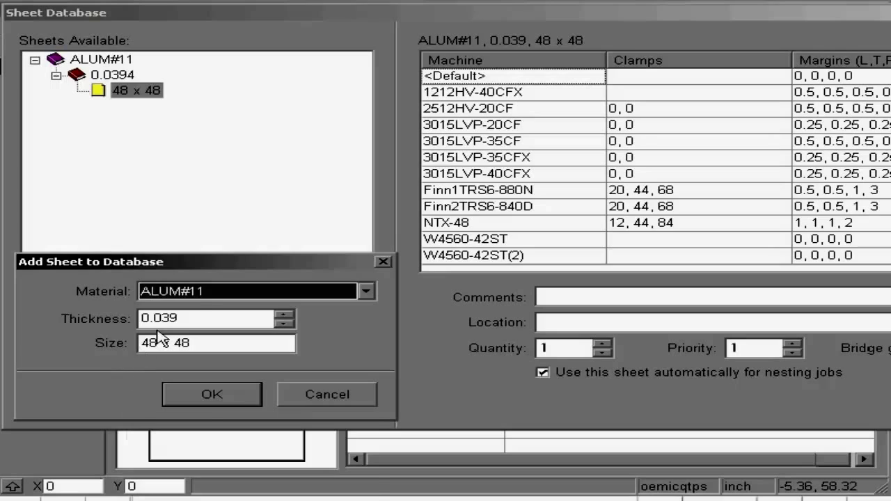
# Step: Choose material SST#11, change thickness to 0.125, keep 48 x 48, and save
pyautogui.click(206, 294)
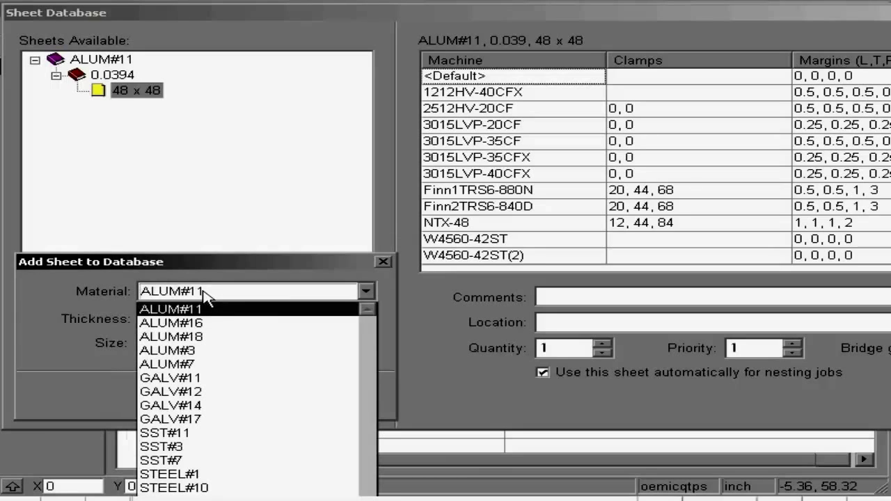
pyautogui.click(199, 432)
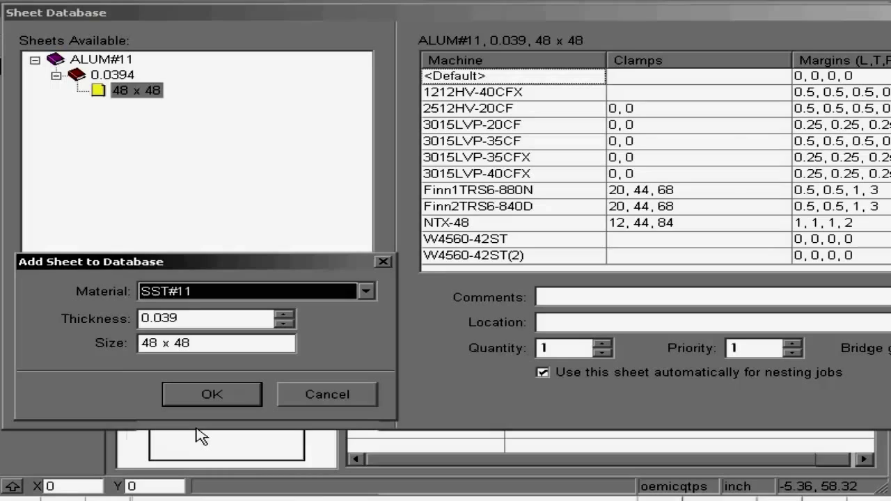
pyautogui.moveTo(154, 319); pyautogui.dragTo(189, 320)
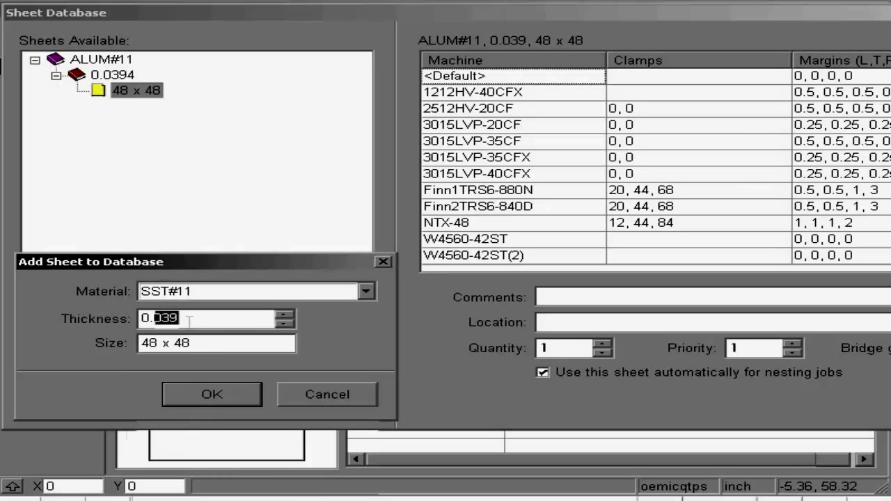
pyautogui.write('125')
pyautogui.click(236, 342)
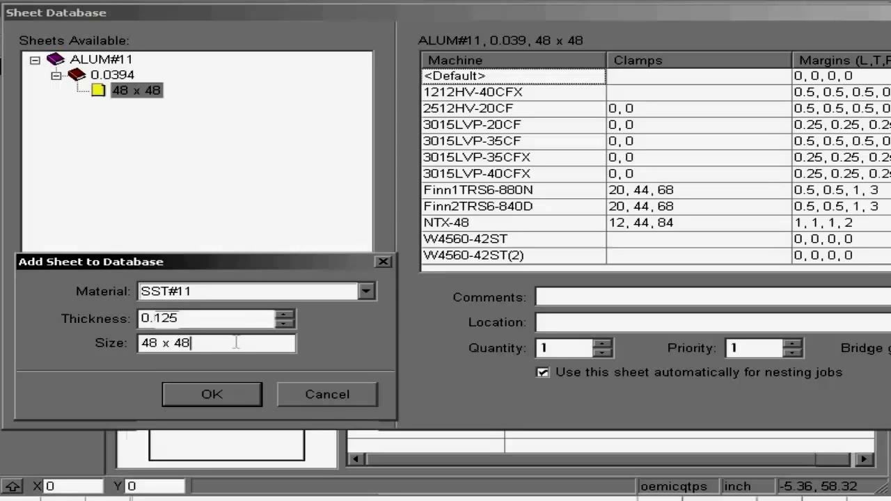
pyautogui.click(212, 395)
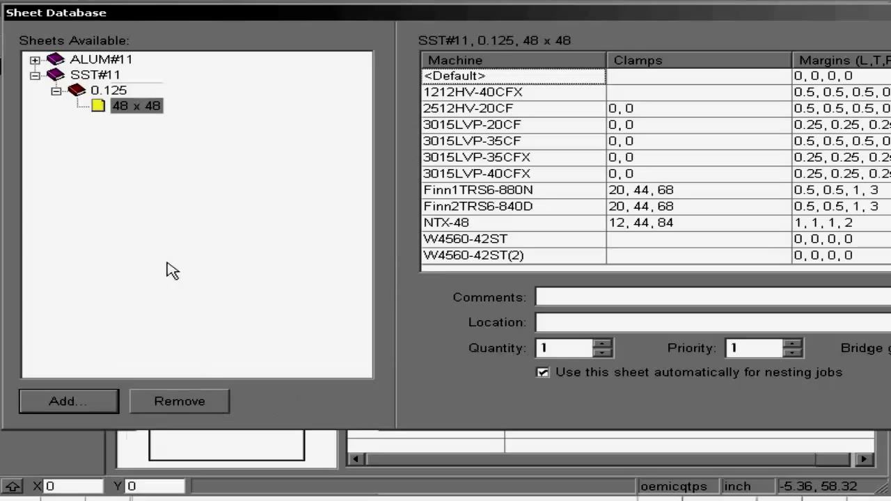
pyautogui.click(119, 108)
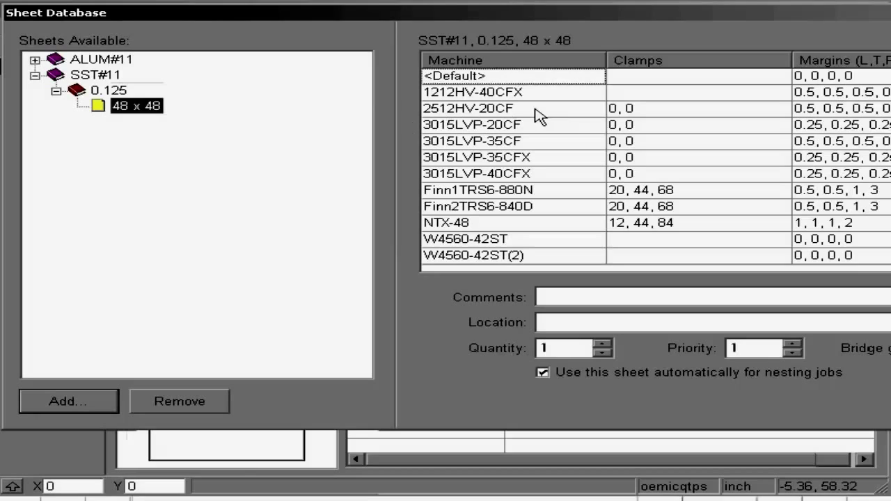
pyautogui.click(617, 110)
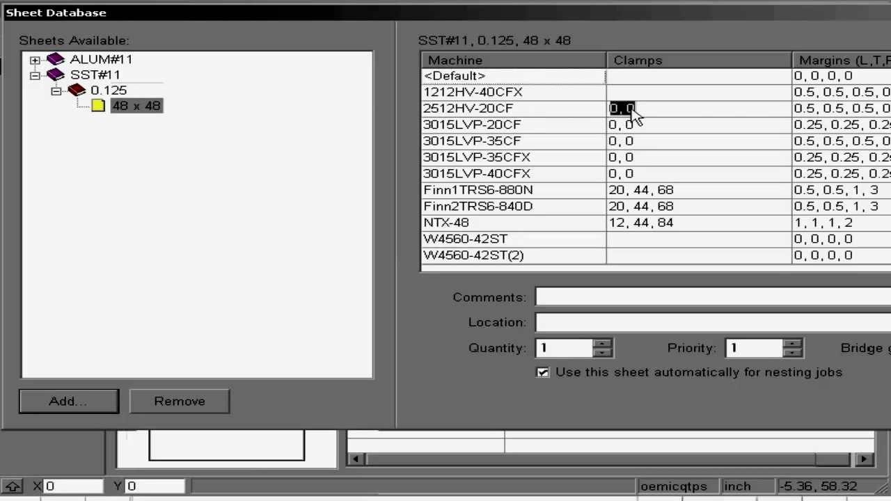
pyautogui.click(823, 111)
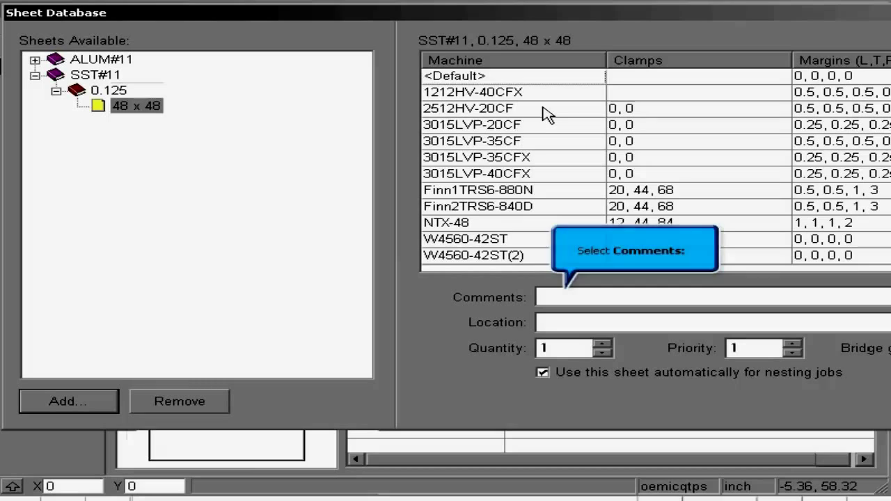
pyautogui.click(561, 298)
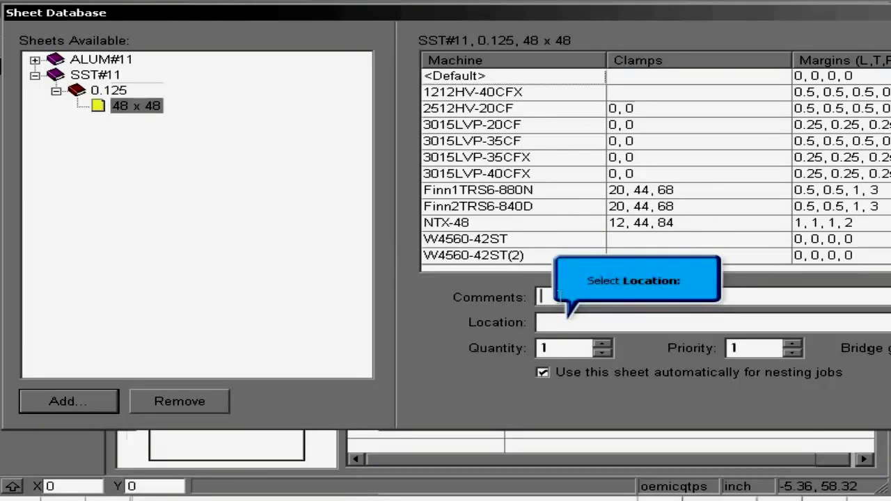
pyautogui.click(562, 322)
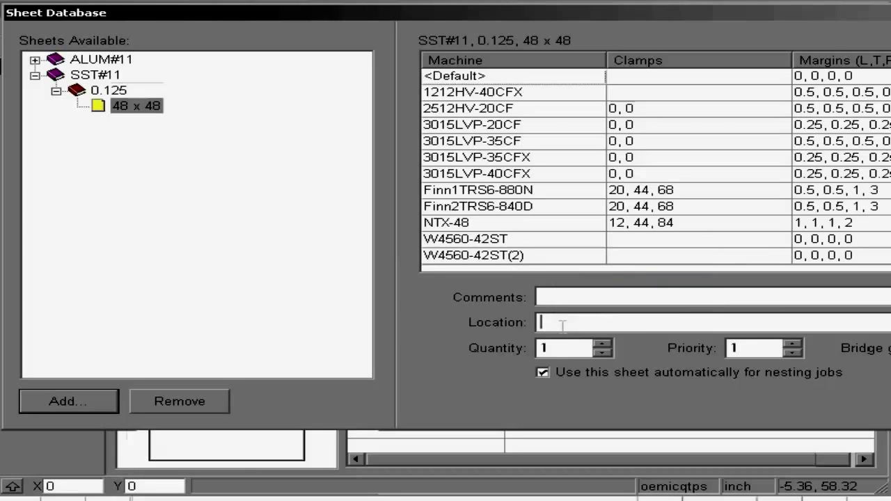
pyautogui.click(566, 346)
# Step: Set the new SST#11 0.125 48x48 sheet's quantity to 38 and close the Sheet Database
pyautogui.press('BackSpace')
pyautogui.write('38')
pyautogui.click(770, 350)
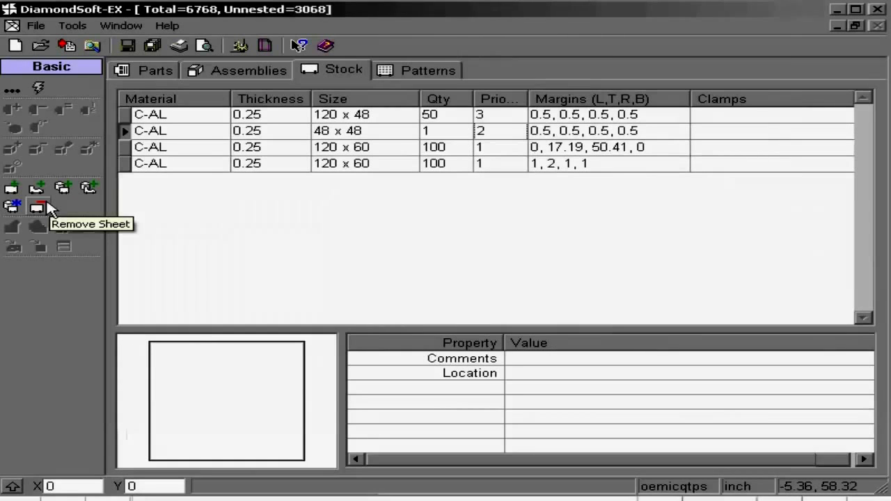